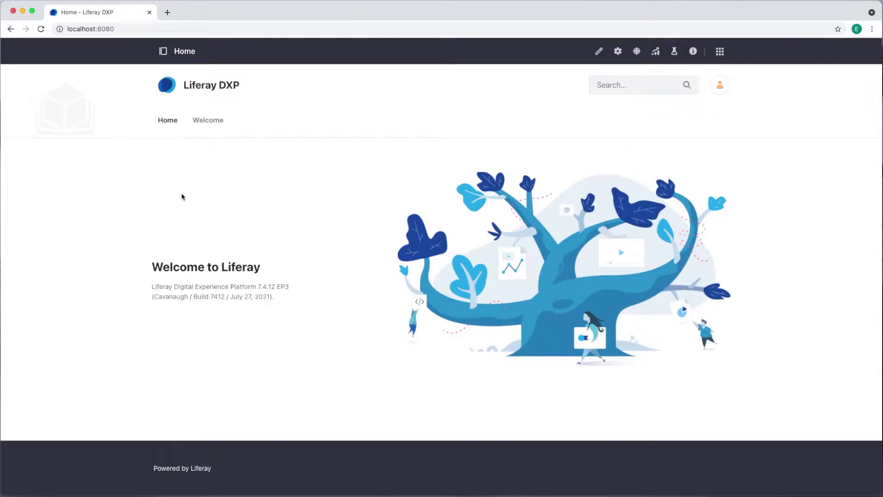
Navigate to the site's Forms administration page via Content & Data
left_click(163, 51)
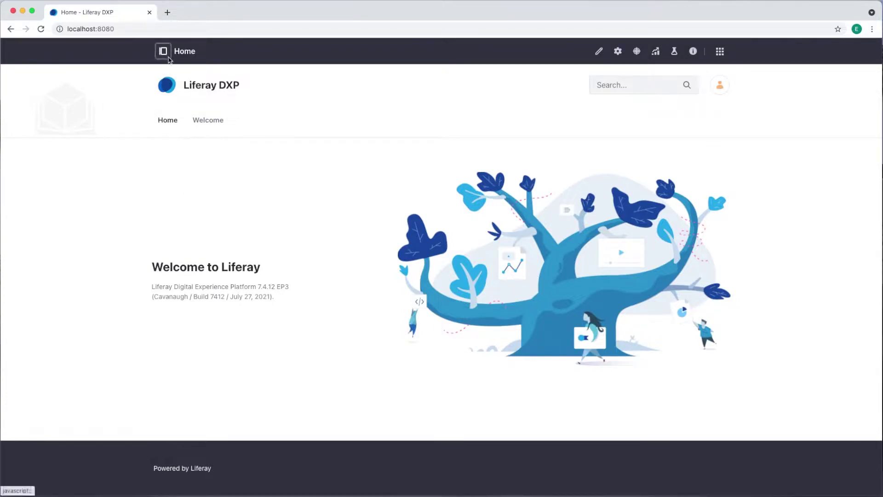
left_click(38, 153)
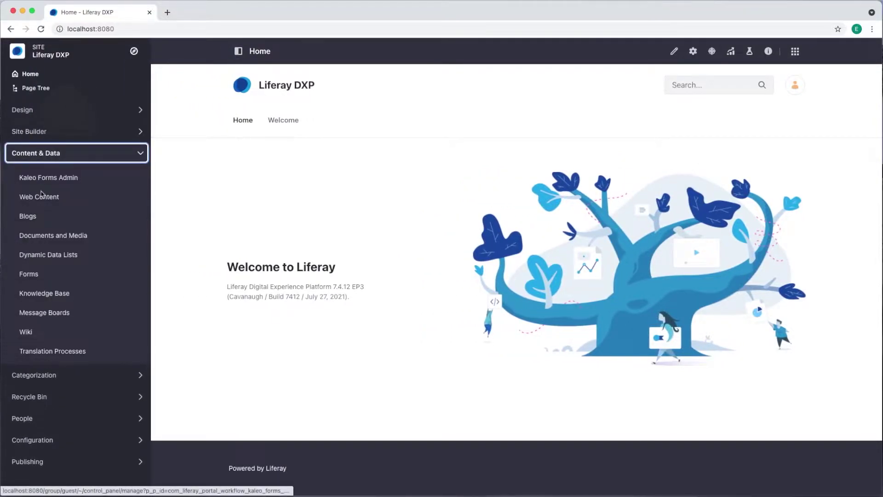
left_click(29, 274)
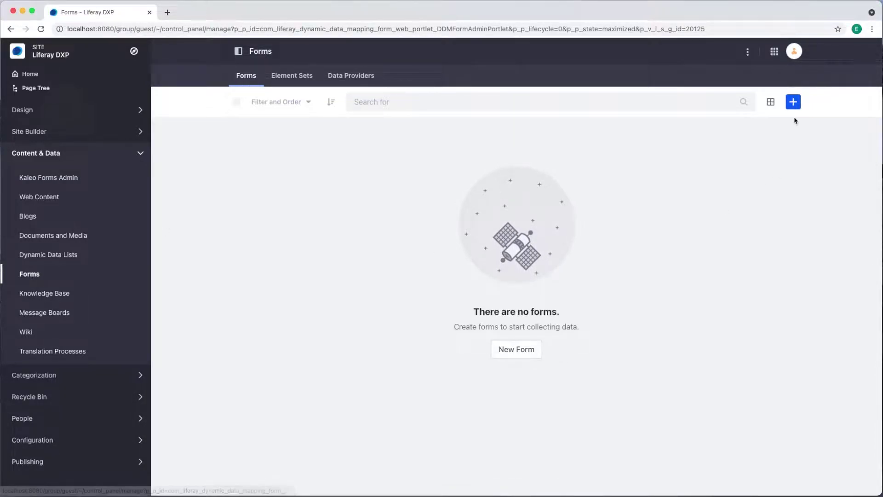
Create form 'Website Feedback' with first page 'Personal Information', described 'Tell us about yourself.'
left_click(794, 103)
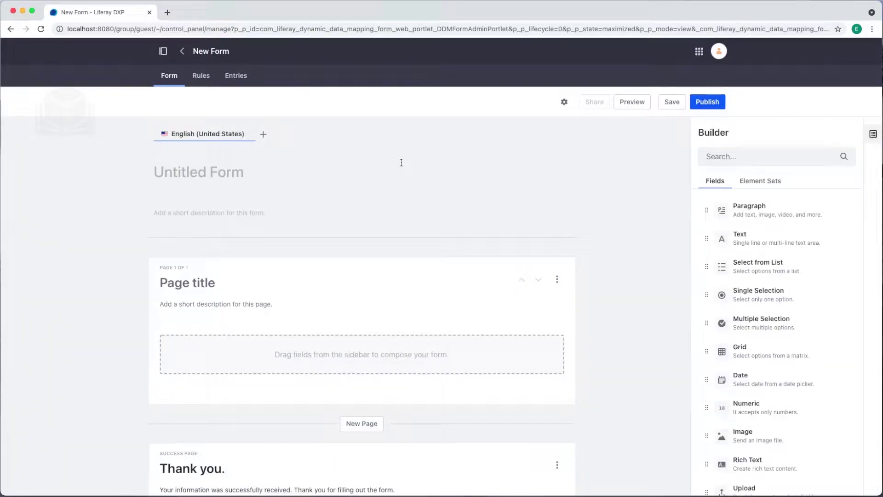
left_click(201, 175)
type("Website Fee")
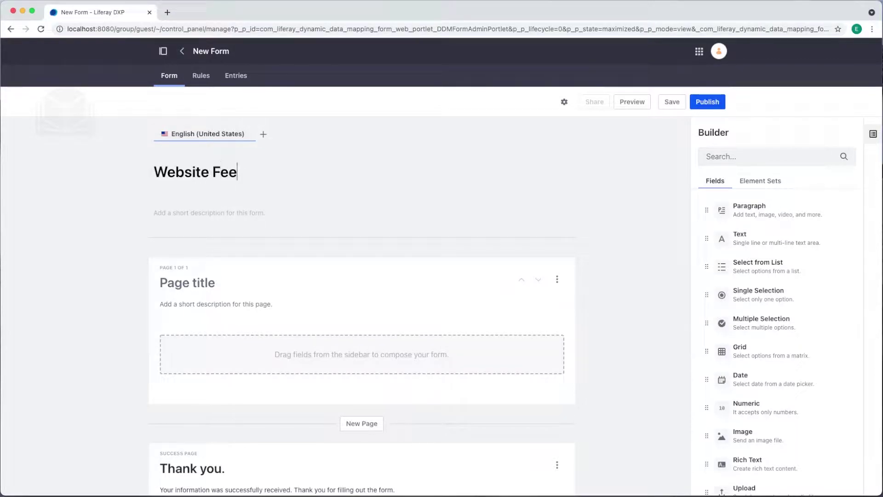
type("dback")
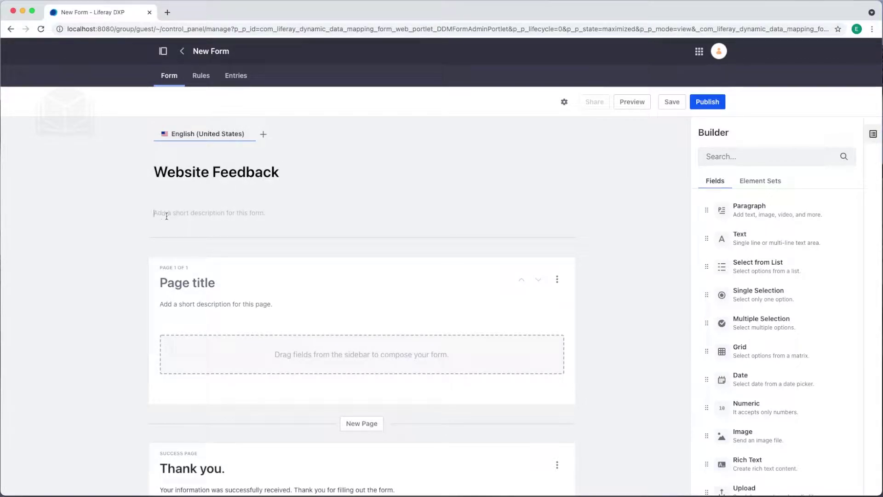
type("How can our site g")
type("row and get better?")
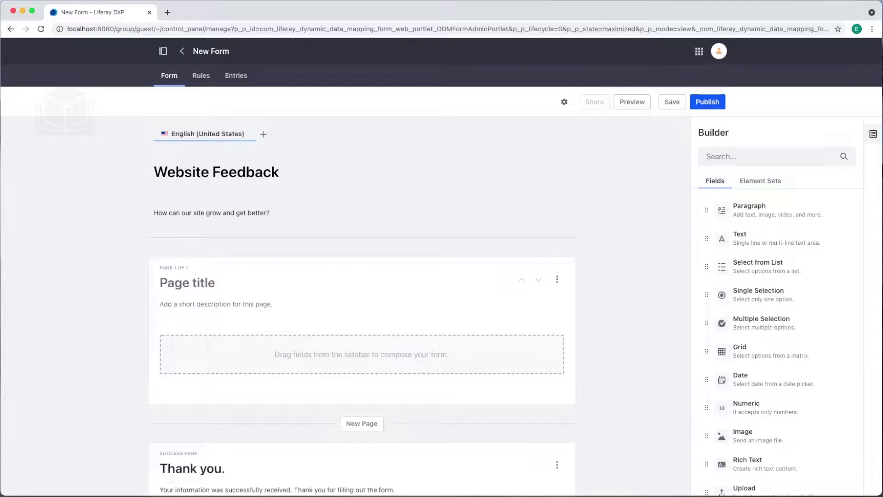
left_click(179, 284)
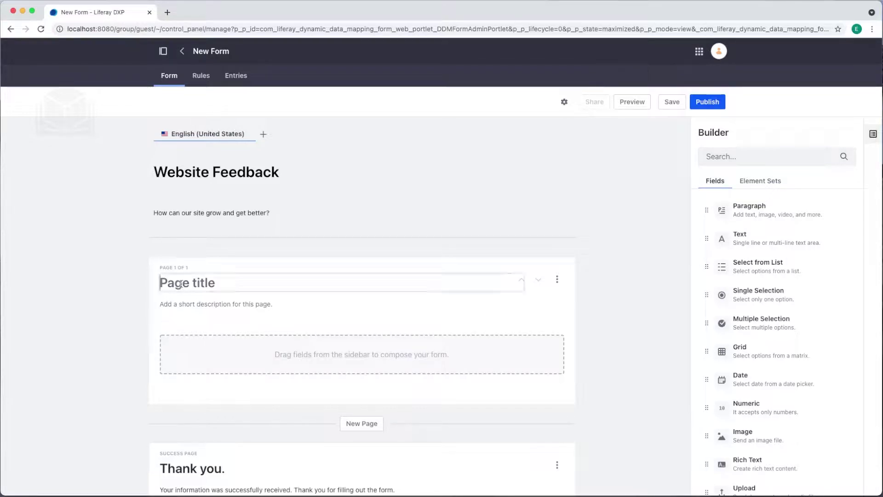
type("Personal Info")
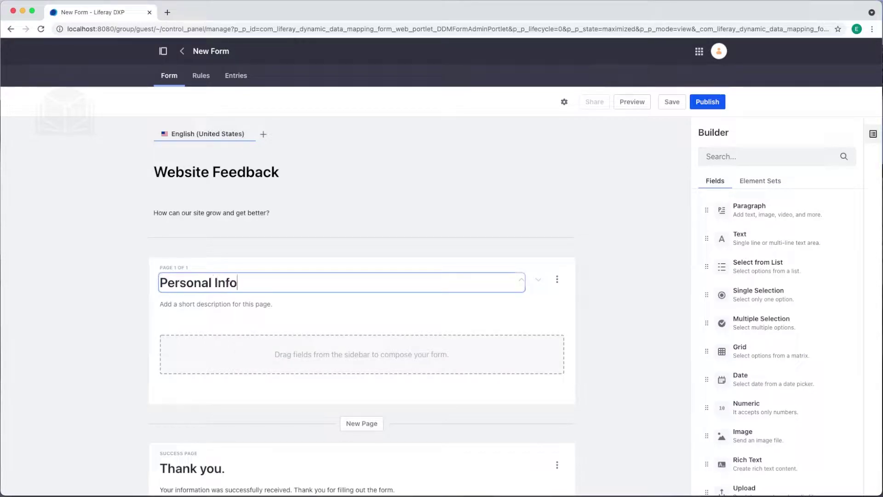
type("rmation")
left_click(178, 307)
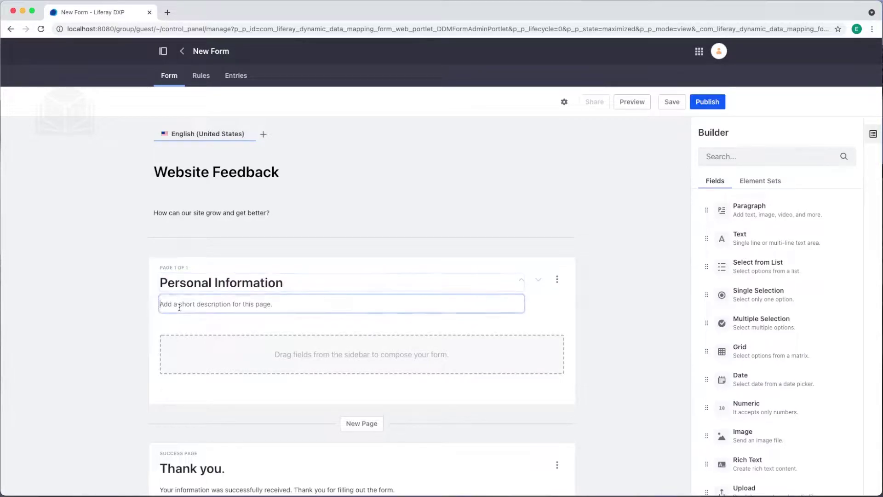
type("Tell us about yo")
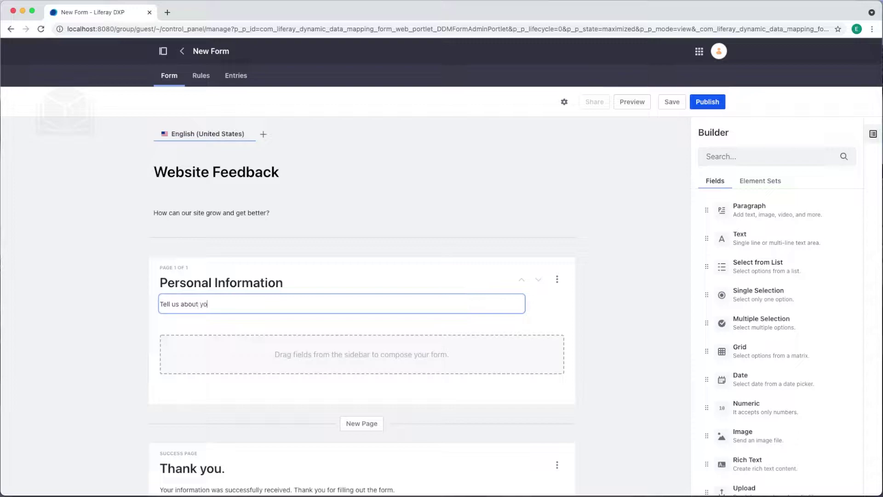
type("urself.")
left_click(98, 293)
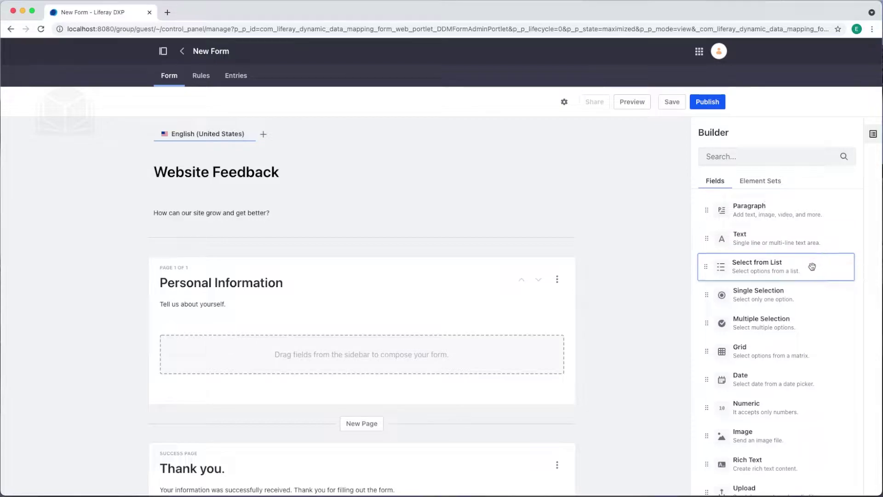
scroll(812, 265, "down", 2)
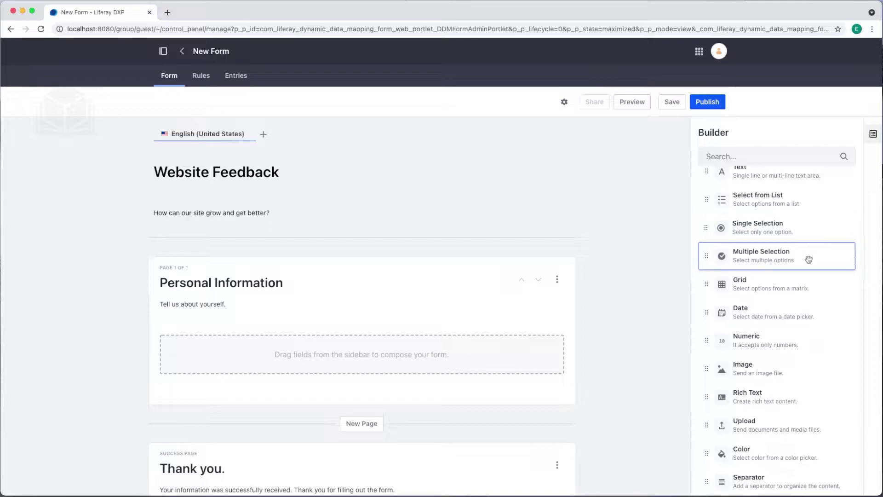
scroll(808, 261, "down", 1)
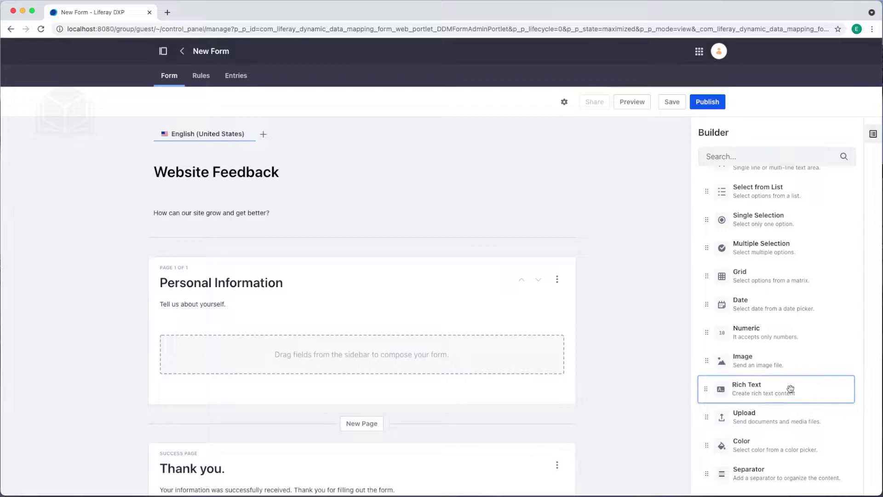
scroll(779, 394, "up", 1)
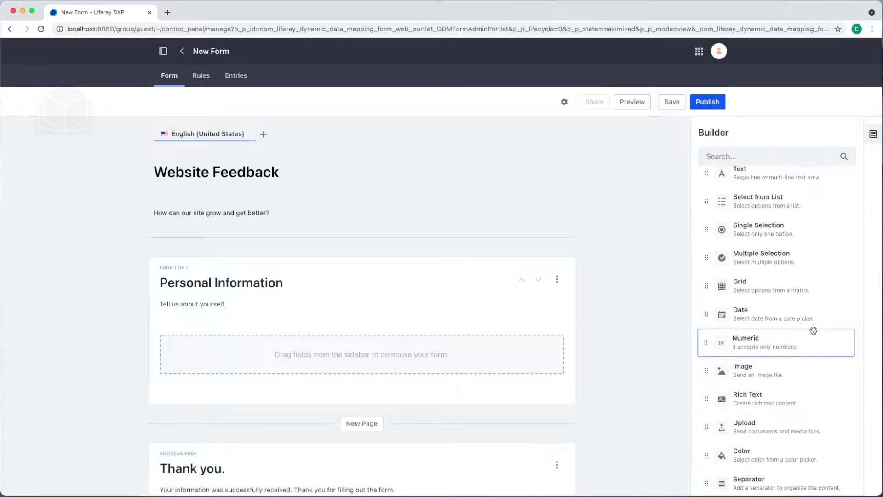
scroll(814, 339, "up", 2)
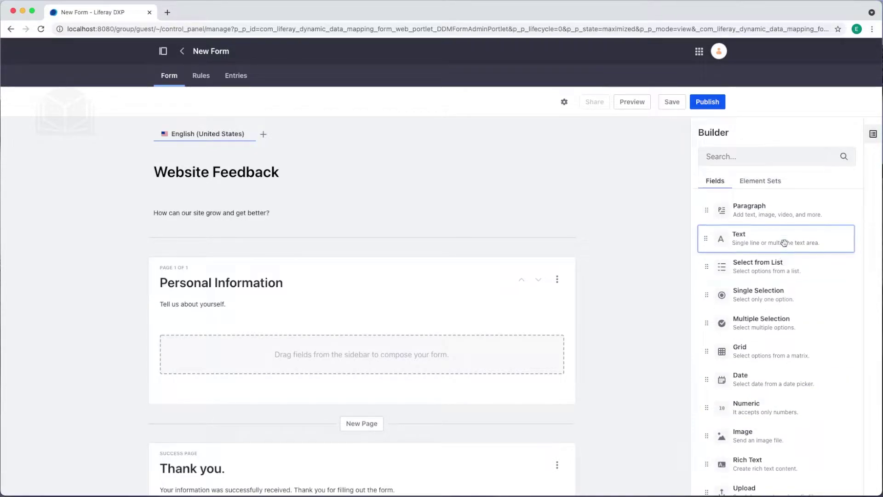
Add a required Name text field with placeholder 'First and Last'
left_click_drag(783, 245, 329, 343)
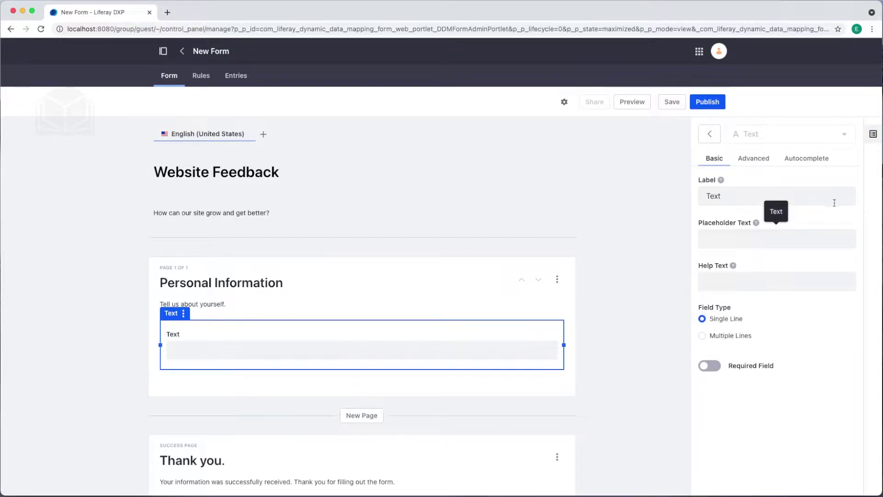
double_click(757, 187)
type("Name")
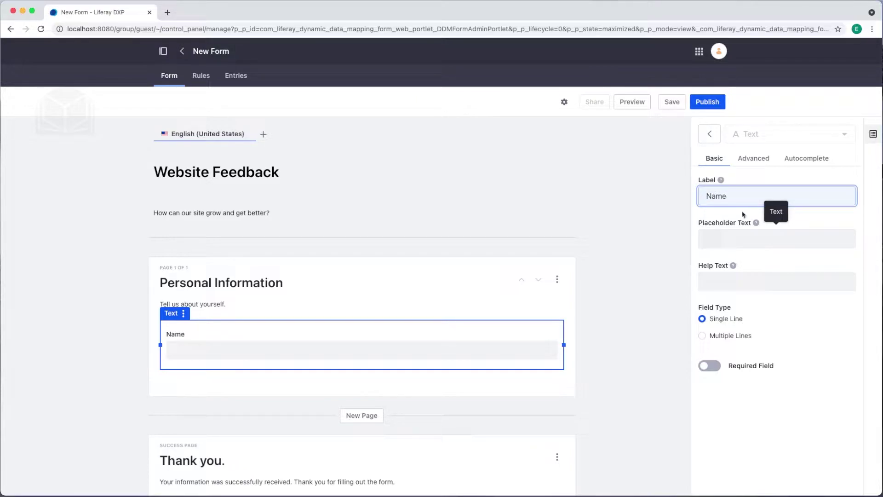
left_click(723, 240)
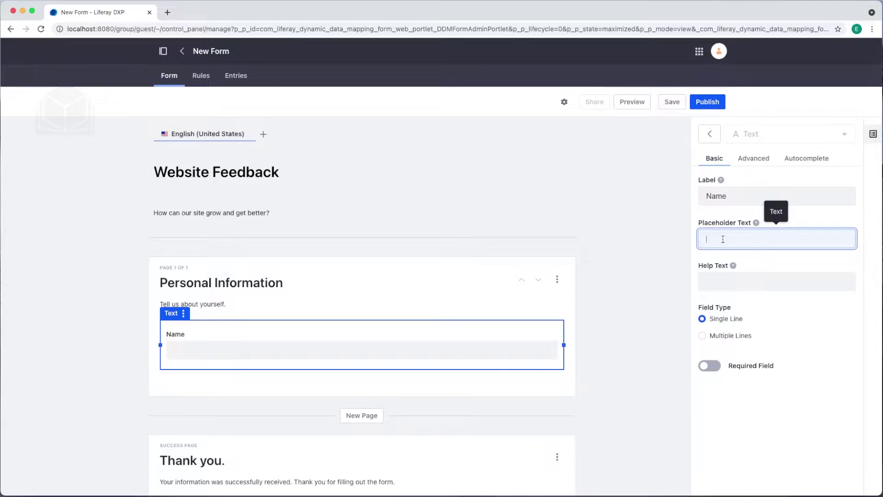
type("First and Las")
type("t")
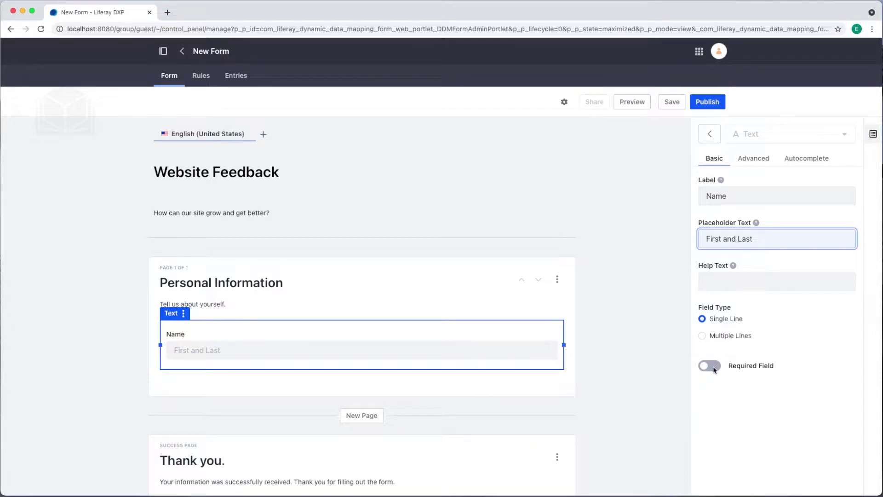
left_click(714, 369)
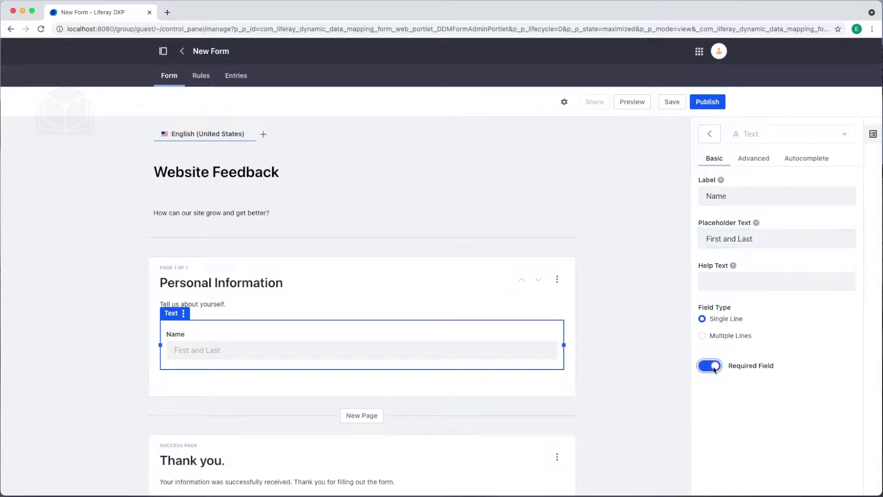
left_click(710, 133)
Add a second text field below Name labelled Company
left_click_drag(754, 234, 340, 374)
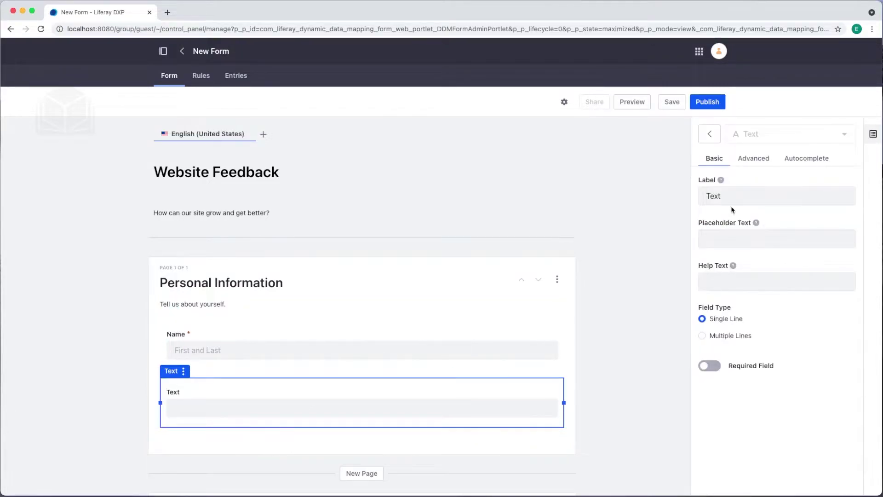
double_click(724, 196)
type("Company")
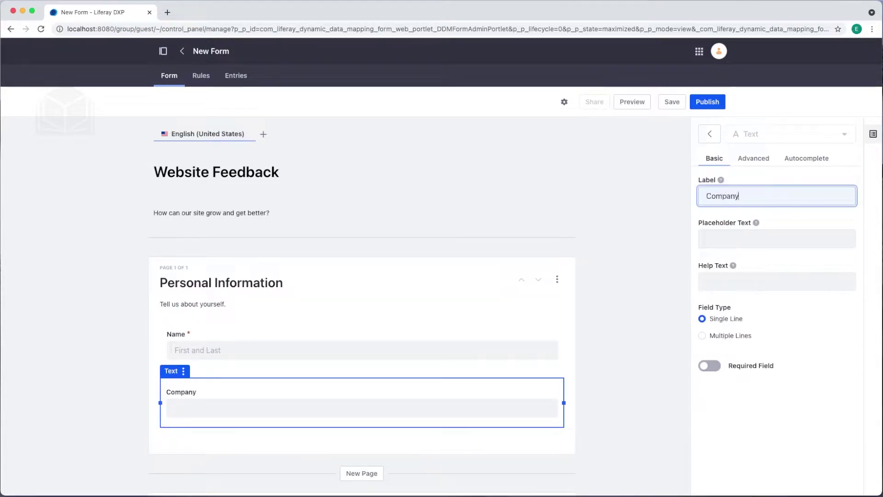
left_click(676, 281)
scroll(649, 282, "down", 3)
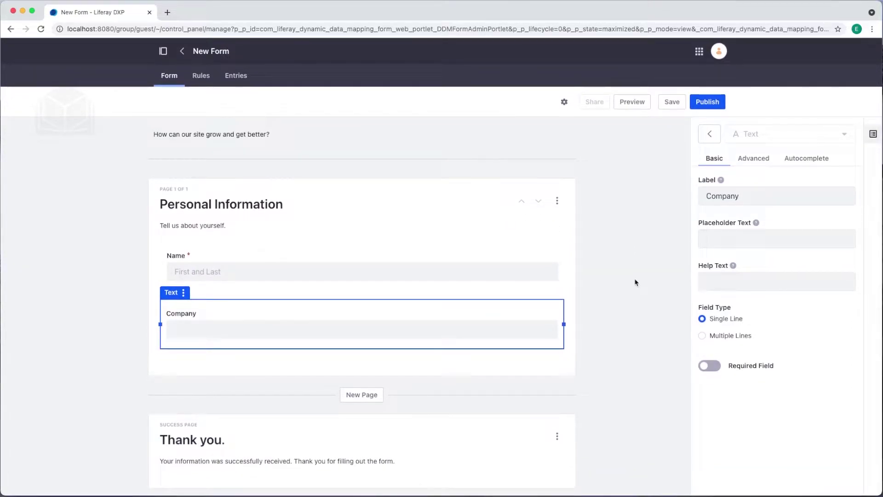
Add a second page titled Feedback and show the addable field list
left_click(367, 398)
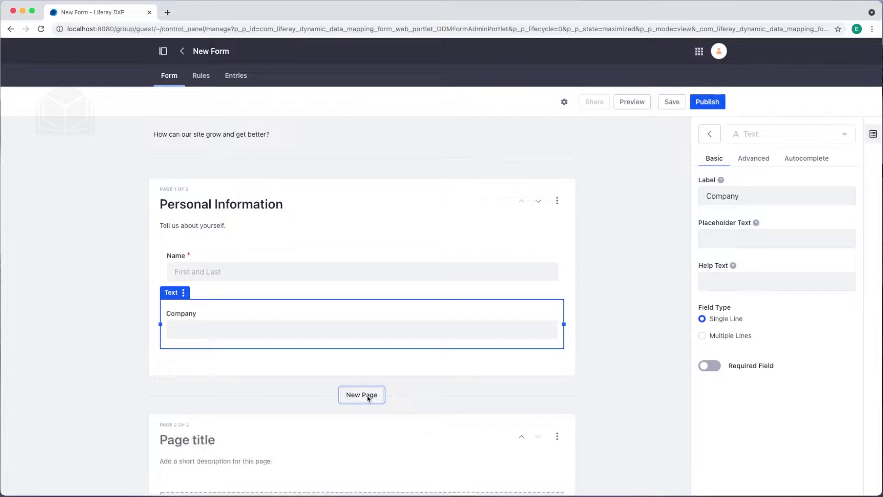
scroll(367, 398, "down", 3)
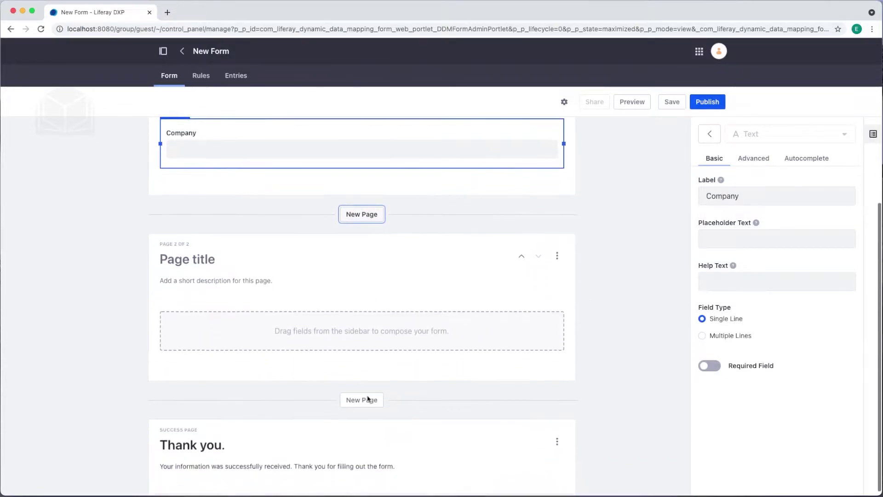
left_click(184, 259)
type("Fe")
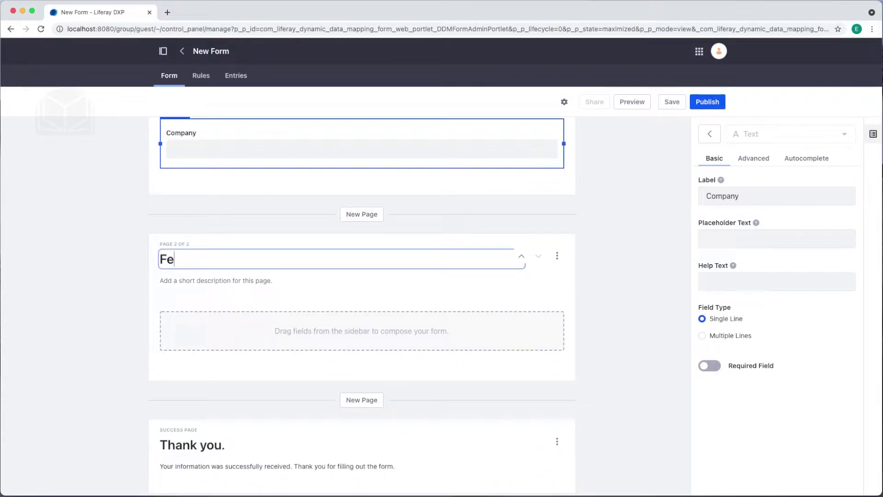
type("edback")
left_click(198, 300)
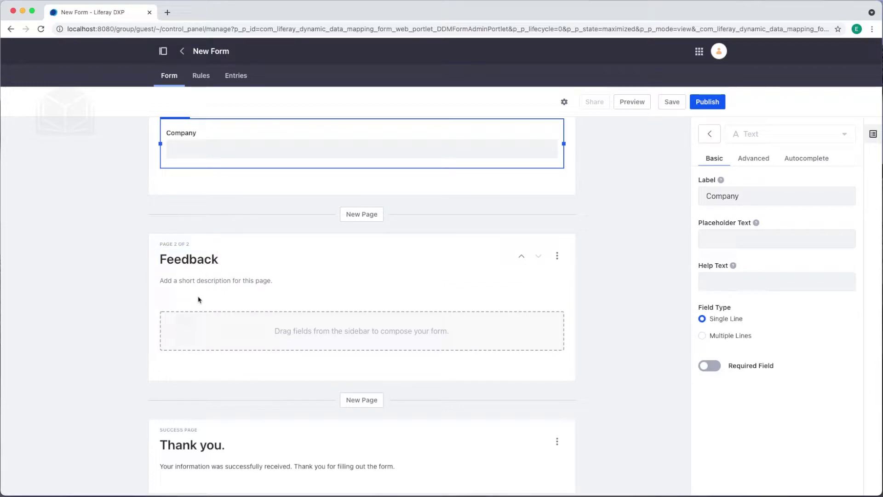
left_click(711, 135)
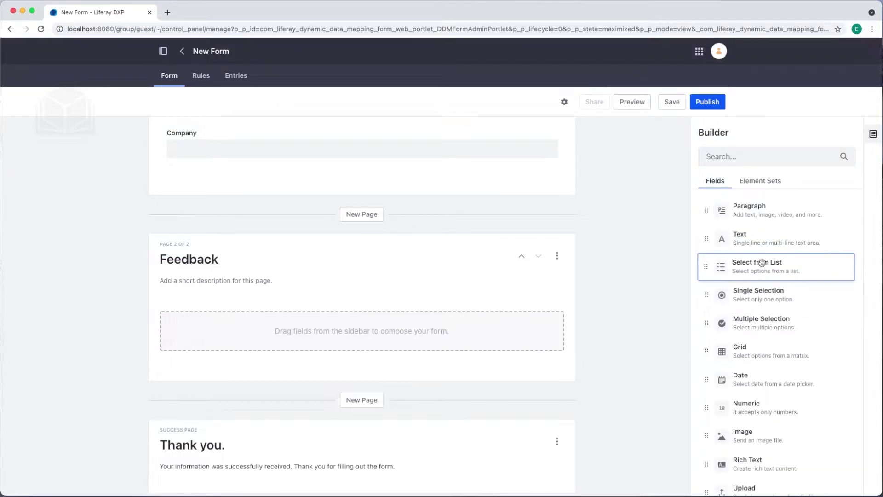
Add required dropdown 'How did you find out about our website?' with Search Engine, Social Media Ads, Email, Word of Mouth, Other
left_click_drag(761, 263, 354, 326)
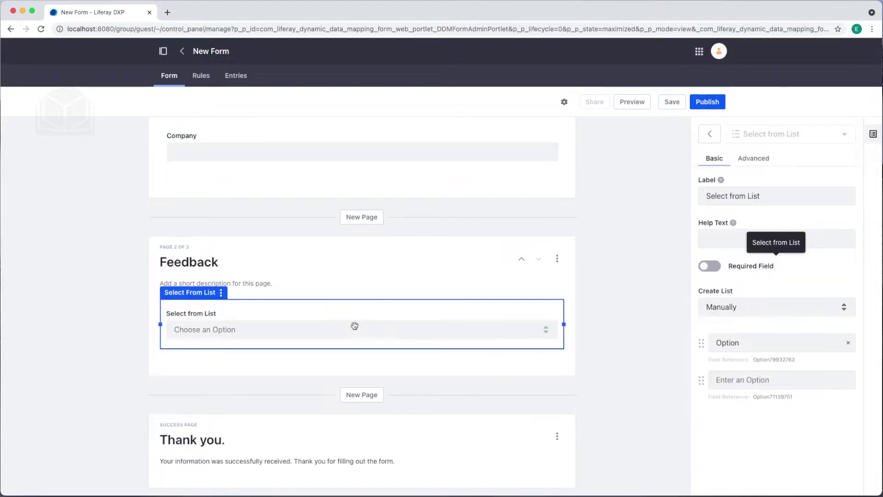
triple_click(742, 195)
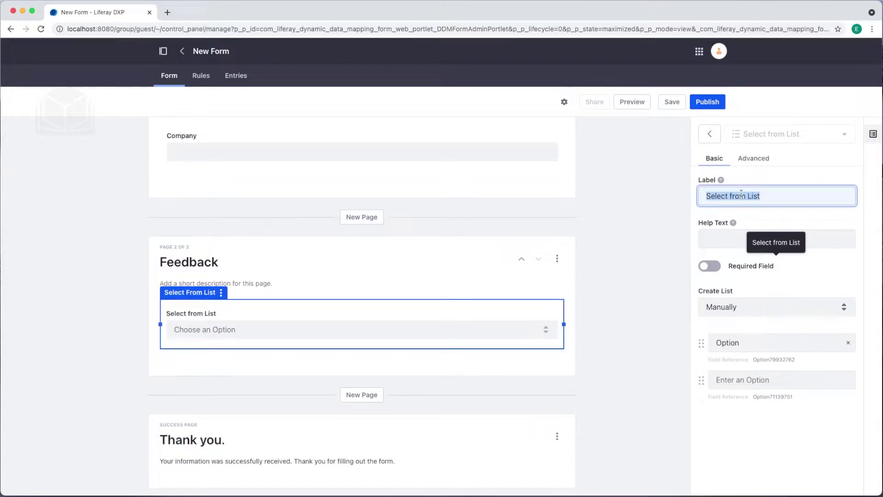
type("How did you find")
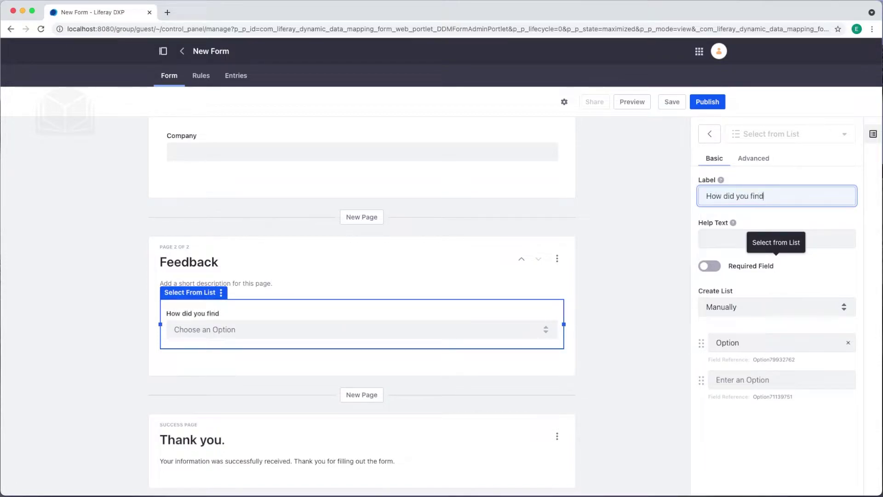
type(" out about our we")
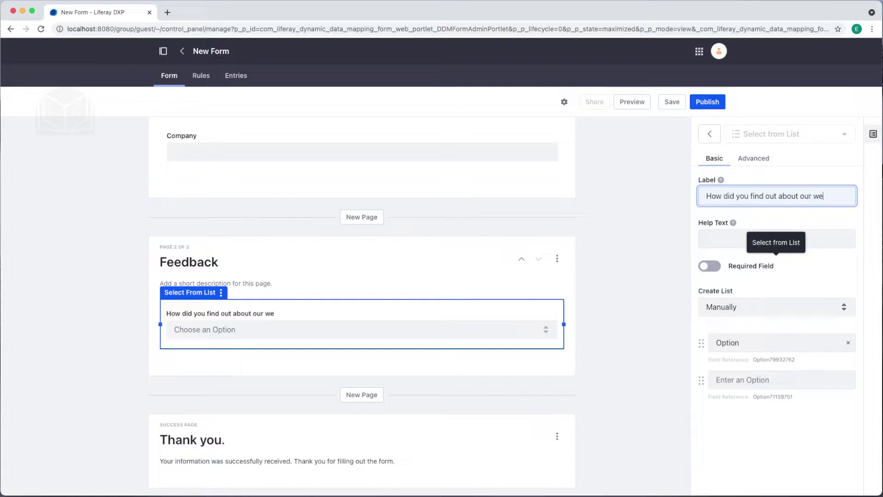
type("bsite?")
left_click(738, 340)
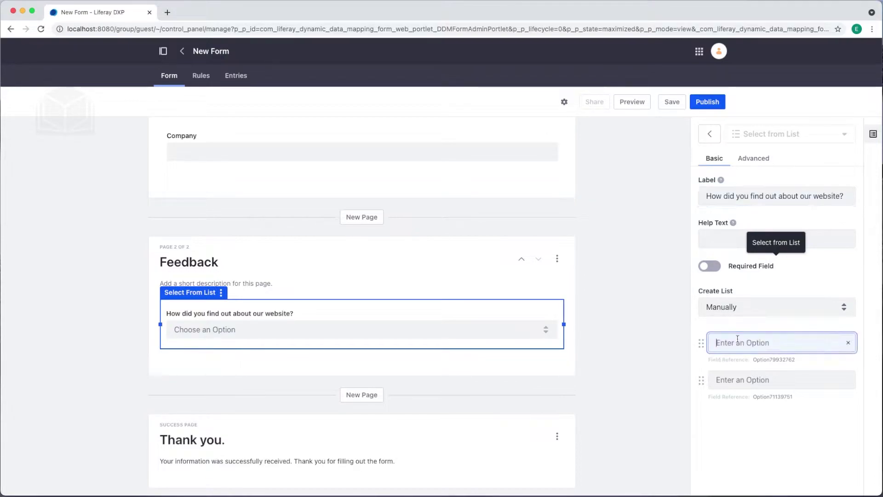
type("S")
type("earch Engin")
type("e")
key("Tab")
type("Social Media")
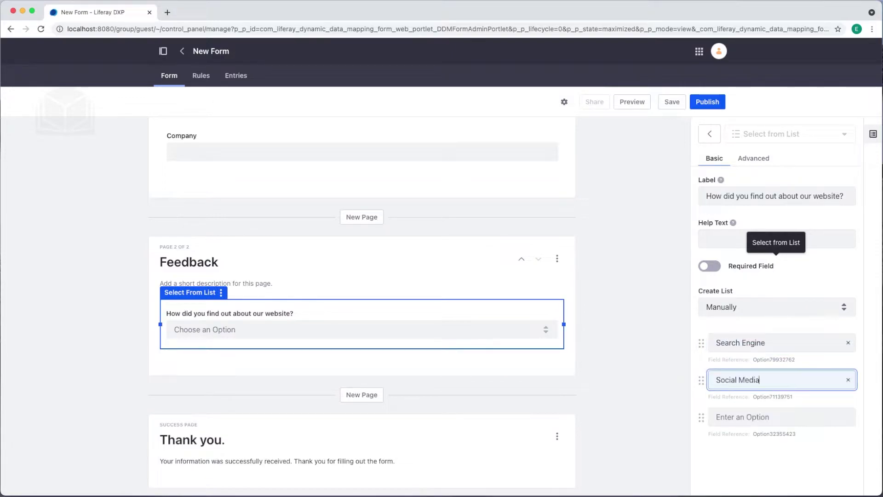
type(" Ads")
key("Tab")
type("Email")
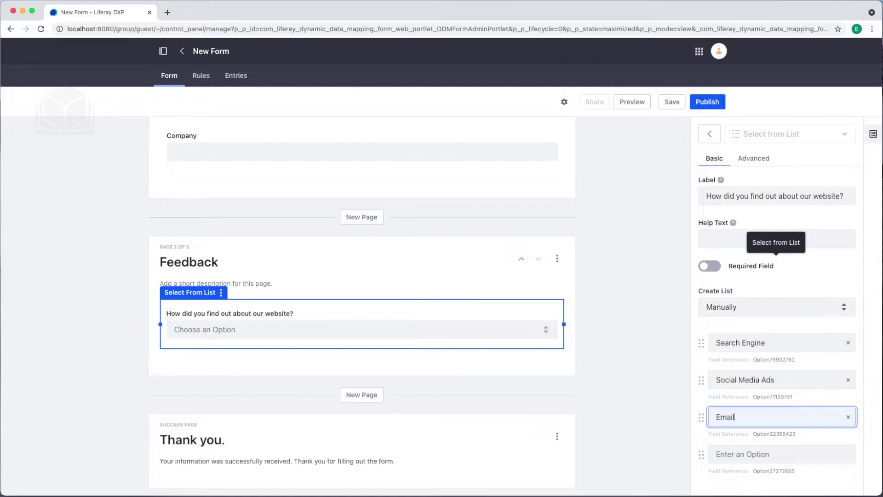
key("Tab")
type("Word of Mout")
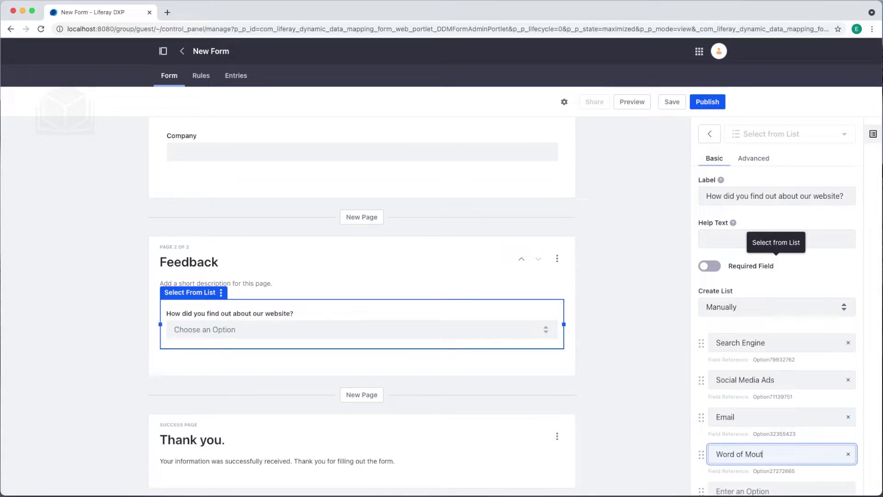
key("Tab")
type("Ot")
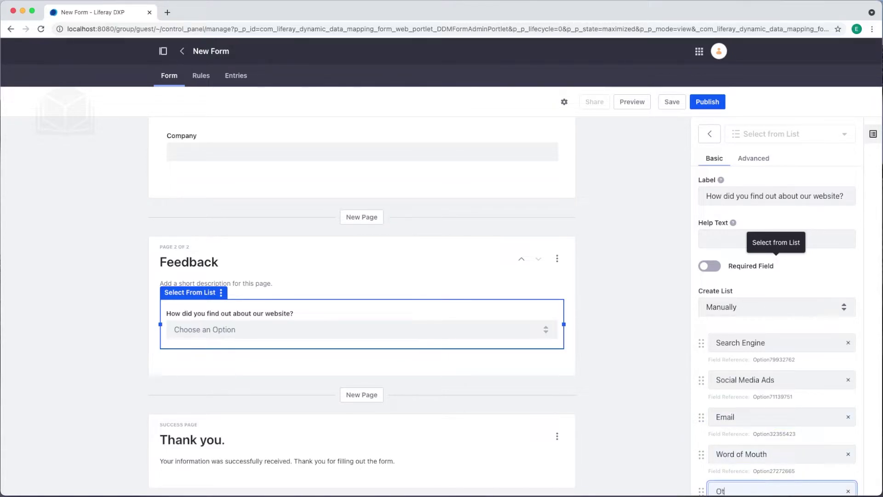
type("her")
scroll(788, 426, "down", 2)
scroll(788, 428, "up", 2)
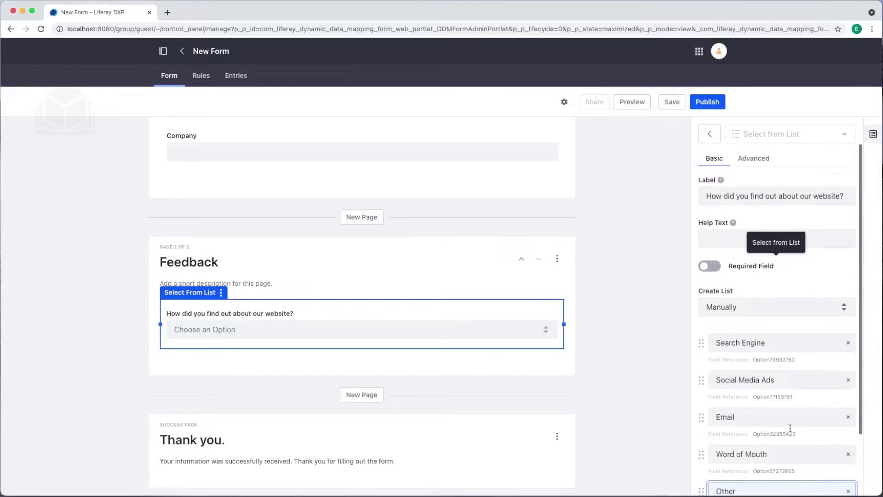
left_click(716, 269)
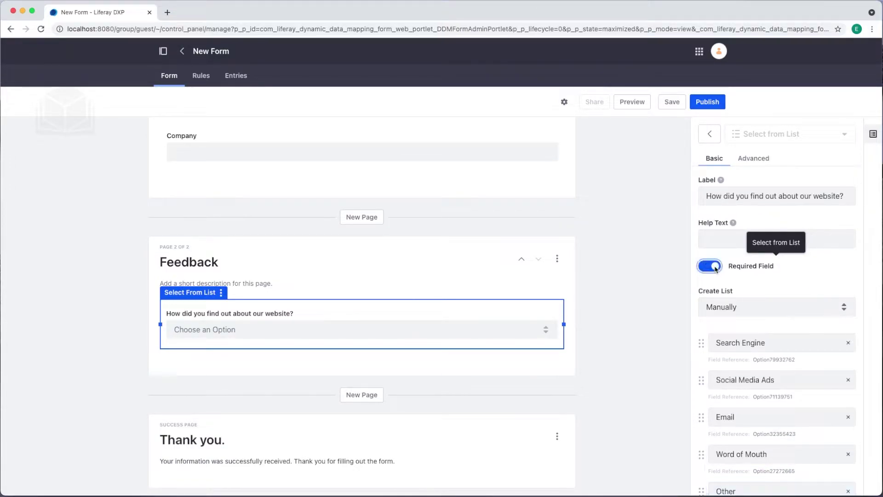
left_click(710, 135)
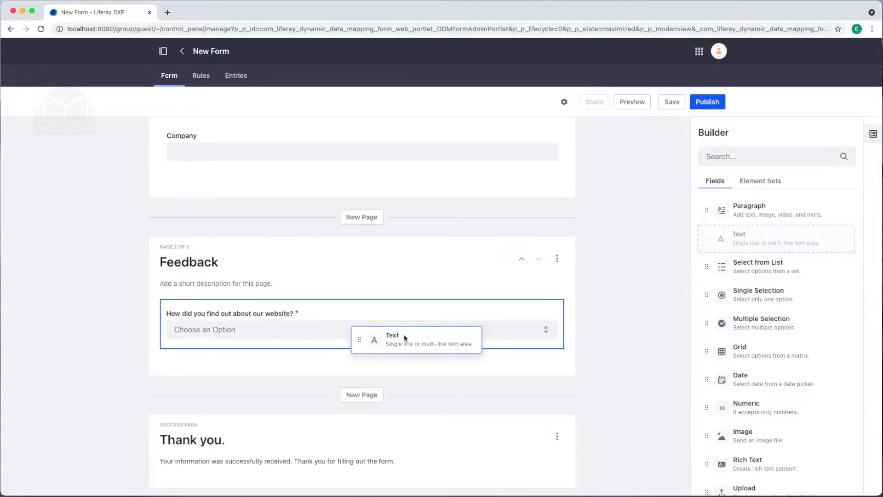
Add a text field 'If Other, please list:' beneath the website-discovery question
left_click_drag(749, 238, 385, 332)
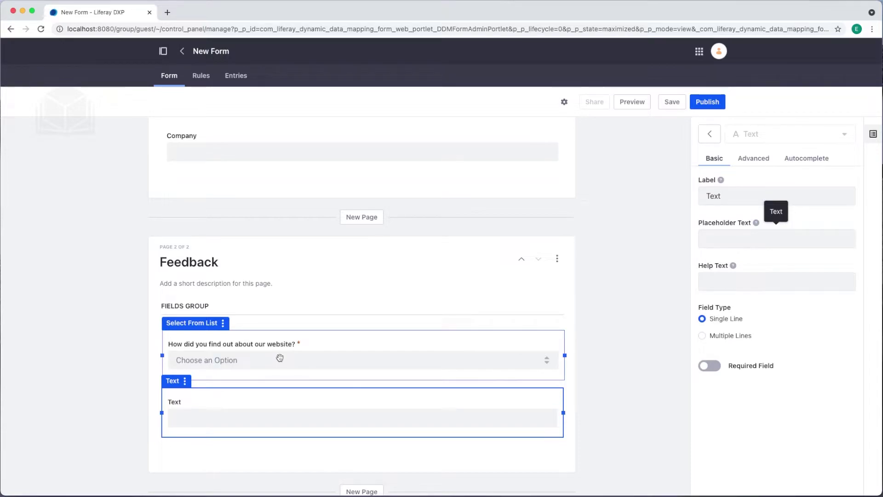
double_click(720, 197)
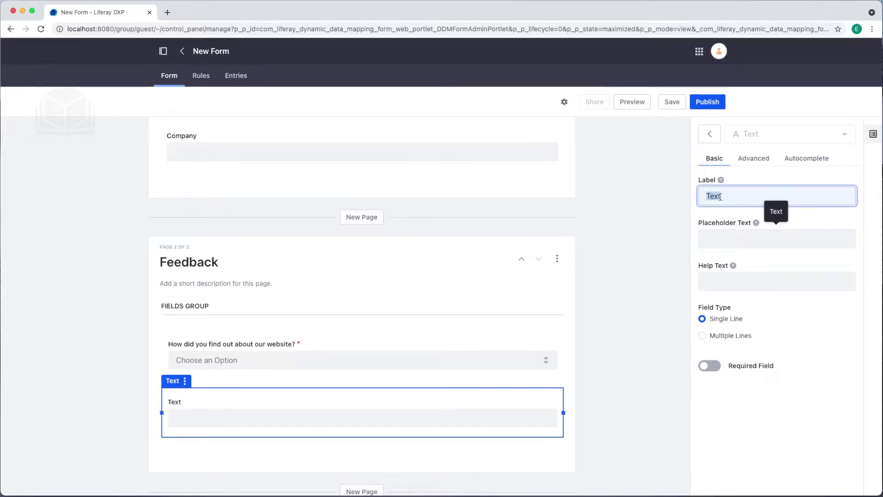
type("If Other, ple")
type("ase list:")
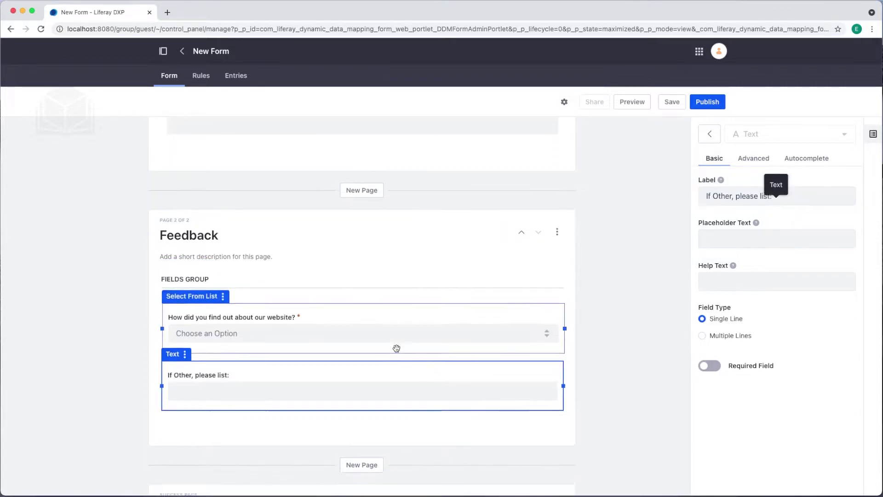
scroll(396, 348, "down", 3)
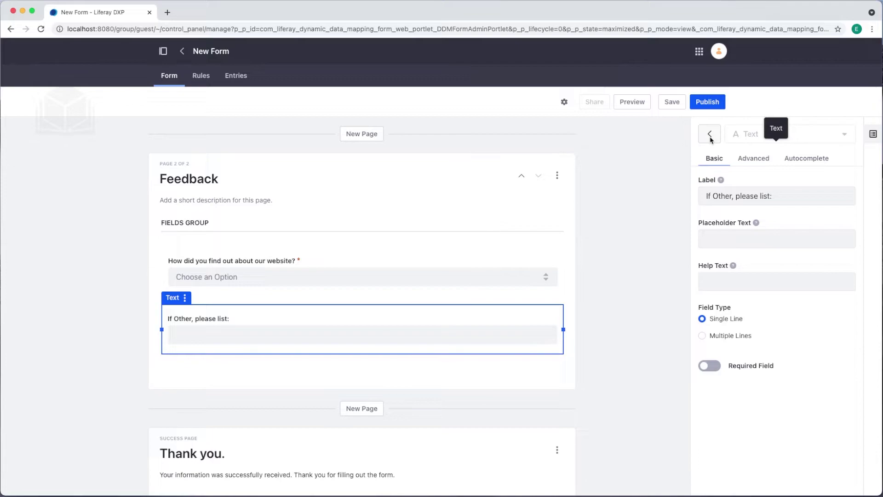
Place the Website Experience element set below the If Other field
left_click(710, 135)
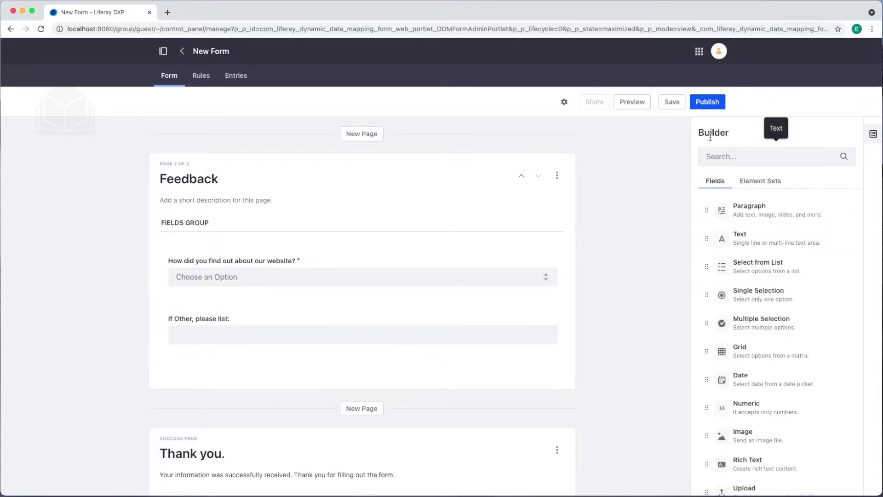
left_click(772, 184)
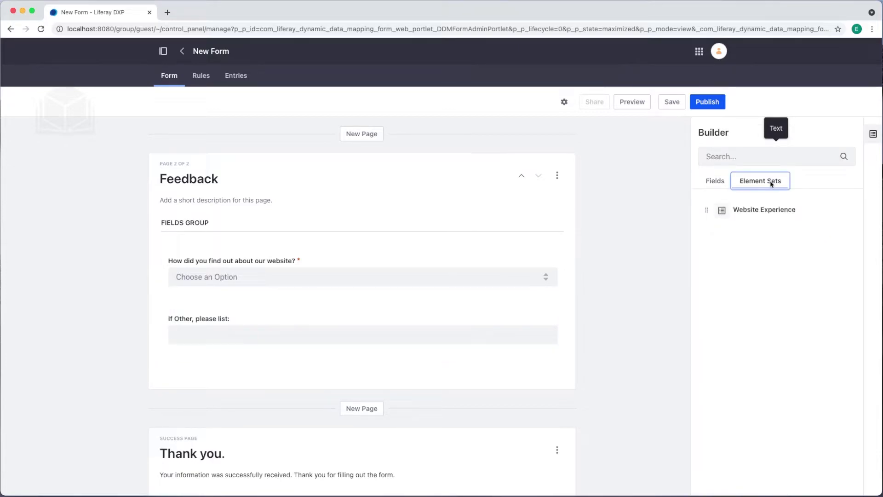
mouse_move(775, 207)
left_mouse_down()
mouse_move(386, 375)
mouse_move(384, 367)
left_mouse_up()
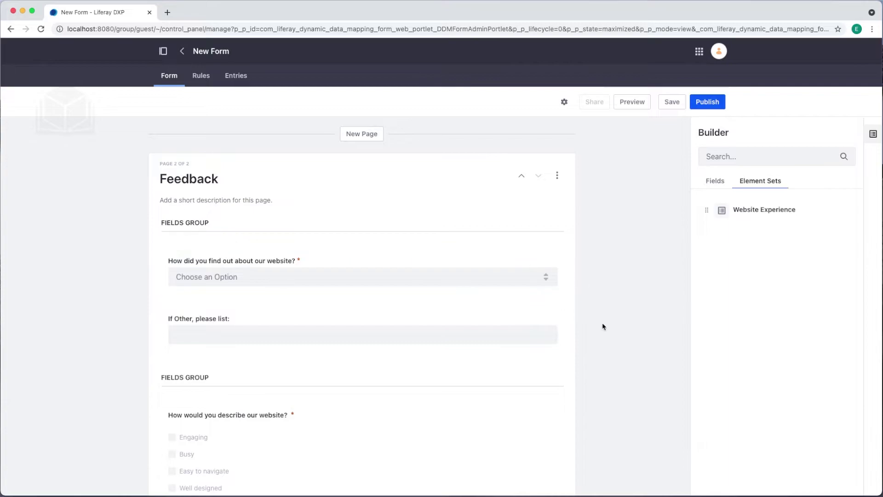
scroll(603, 326, "down", 3)
scroll(602, 326, "down", 2)
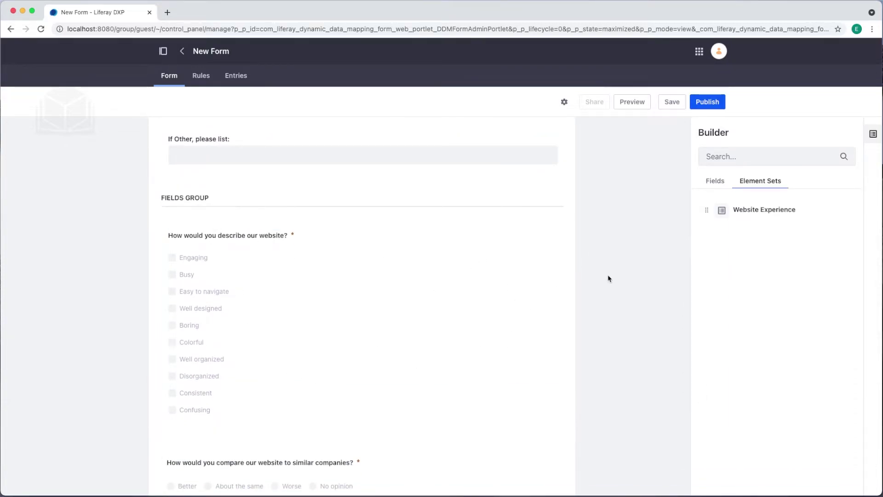
scroll(608, 277, "down", 2)
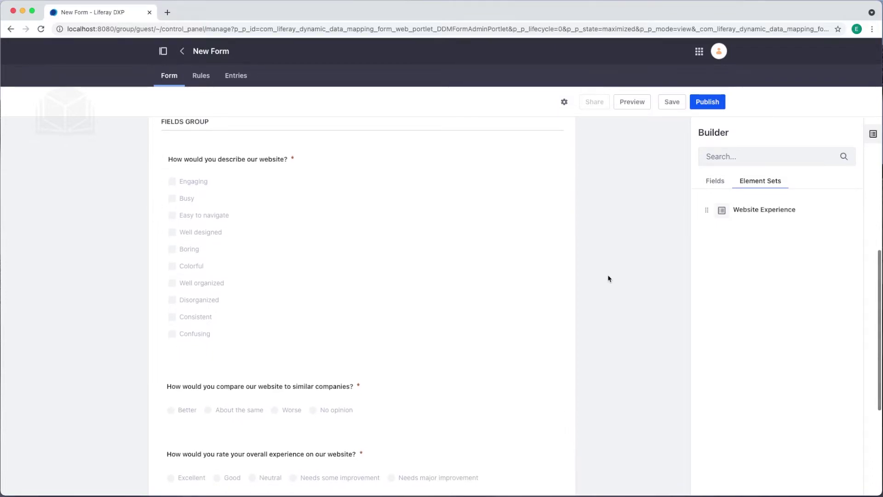
scroll(607, 279, "down", 1)
scroll(608, 278, "down", 1)
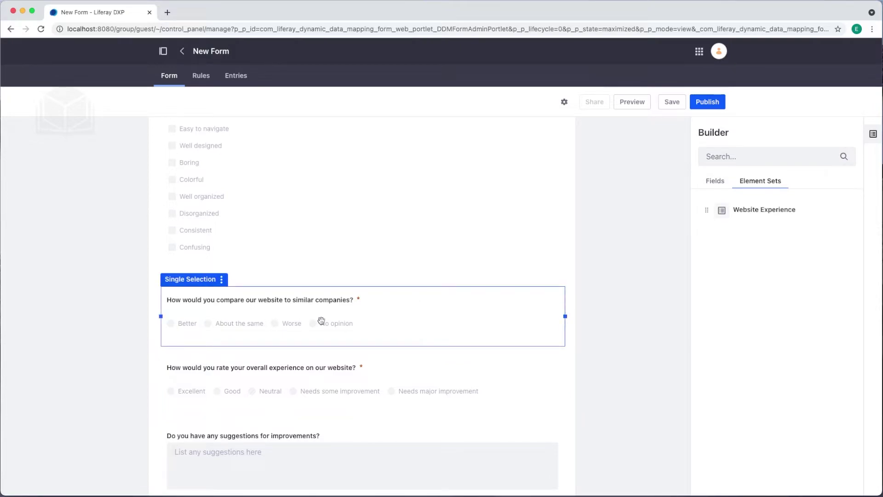
left_click(207, 376)
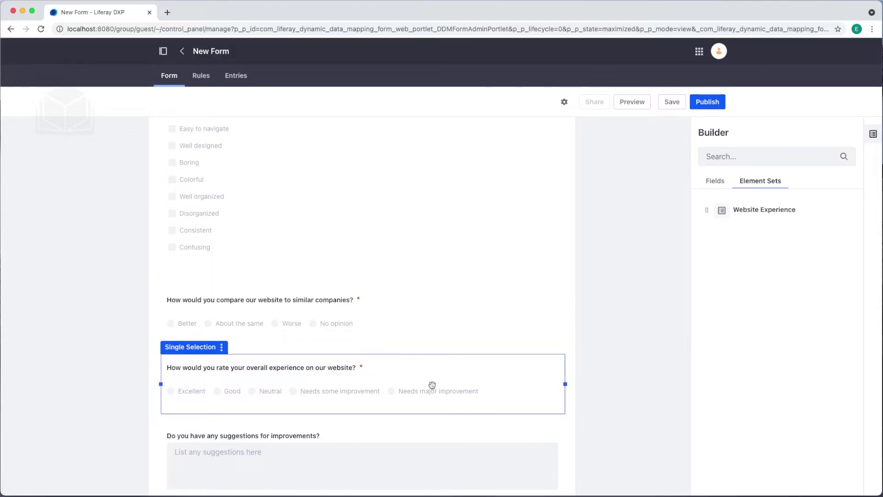
scroll(603, 375, "down", 2)
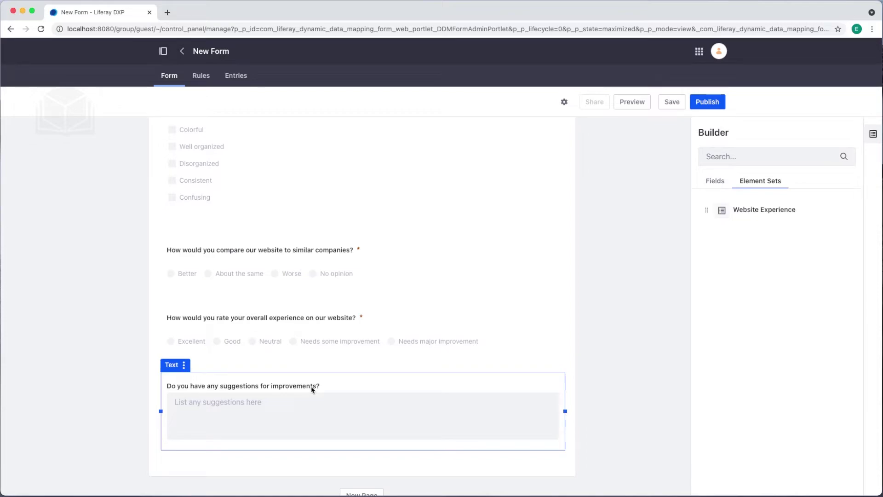
Review the suggestions field, keeping it a multiple-line text box
left_click(318, 398)
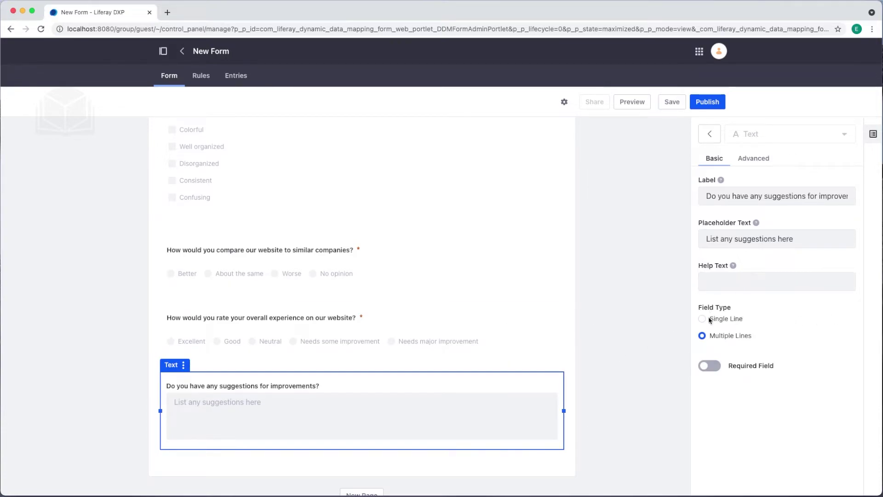
left_click(710, 320)
left_click(711, 337)
scroll(665, 300, "down", 3)
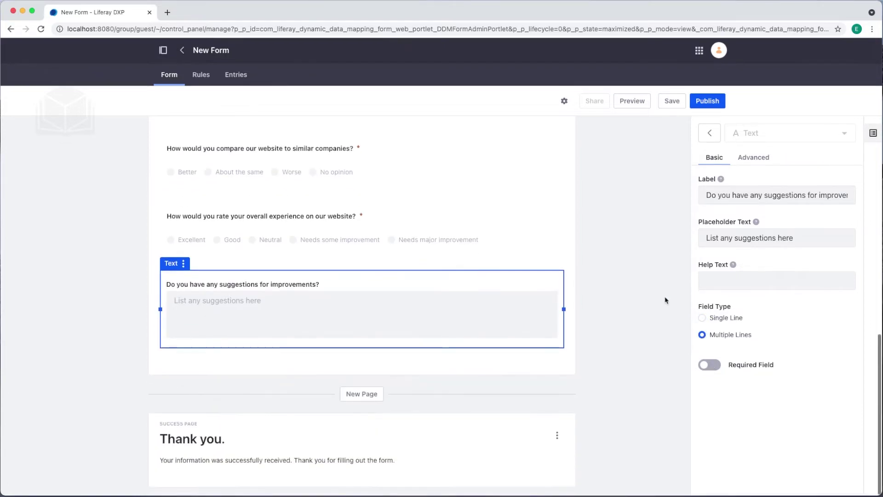
Change the success page title to 'Thank you for your feedback.'
left_click(558, 439)
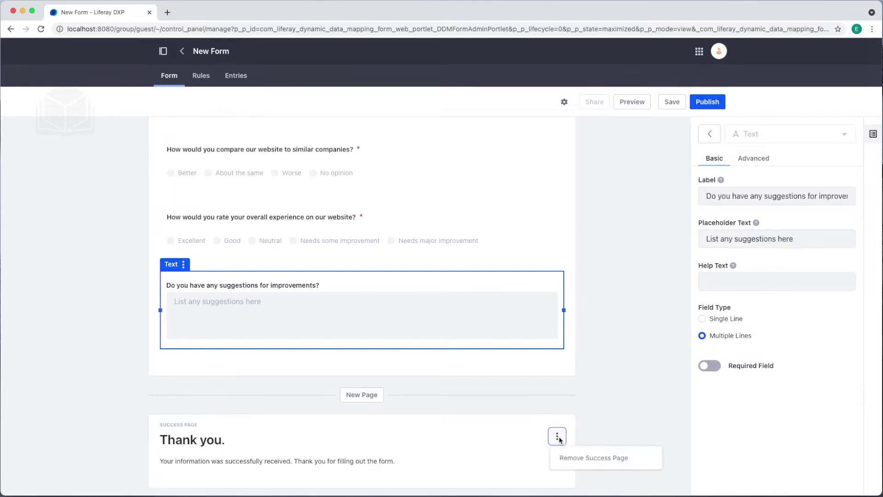
left_click(501, 433)
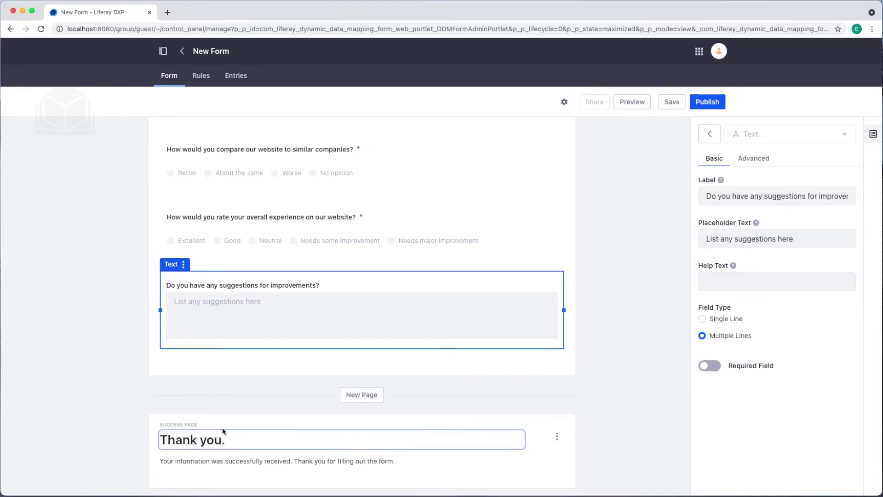
left_click(242, 464)
left_click(211, 440)
type("f")
type("or your feedback")
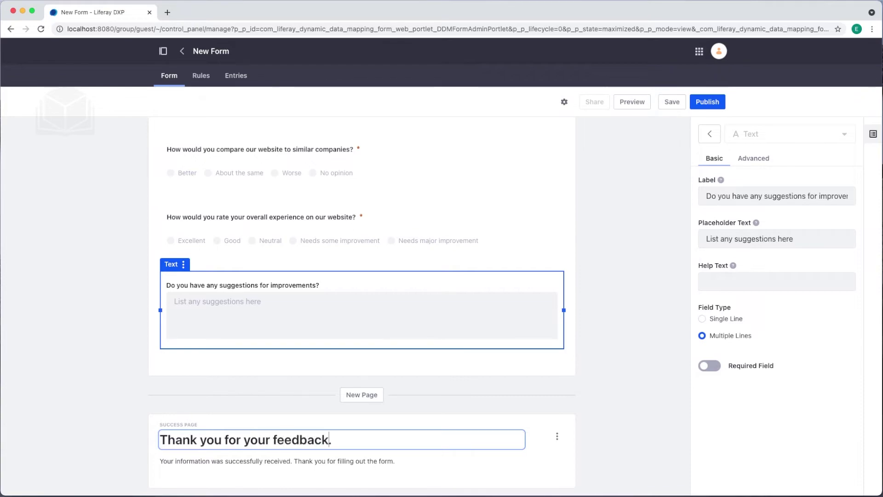
left_click(635, 352)
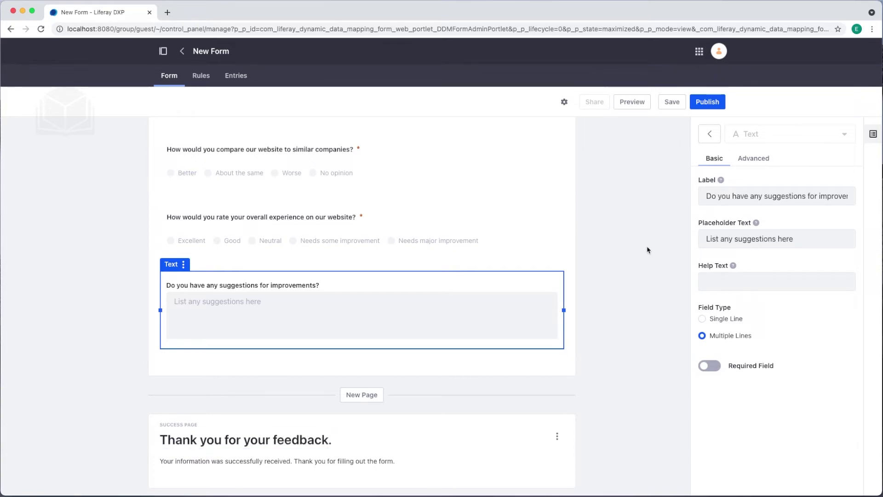
mouse_move(632, 101)
left_click(636, 107)
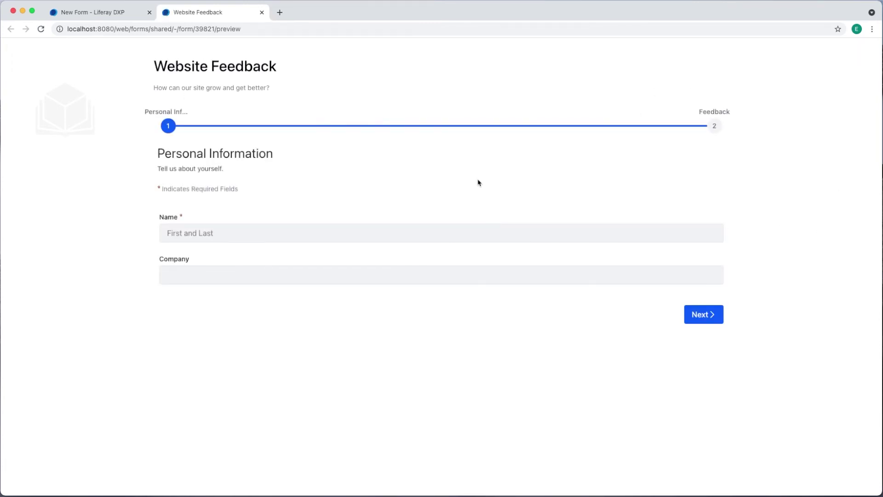
left_click(718, 316)
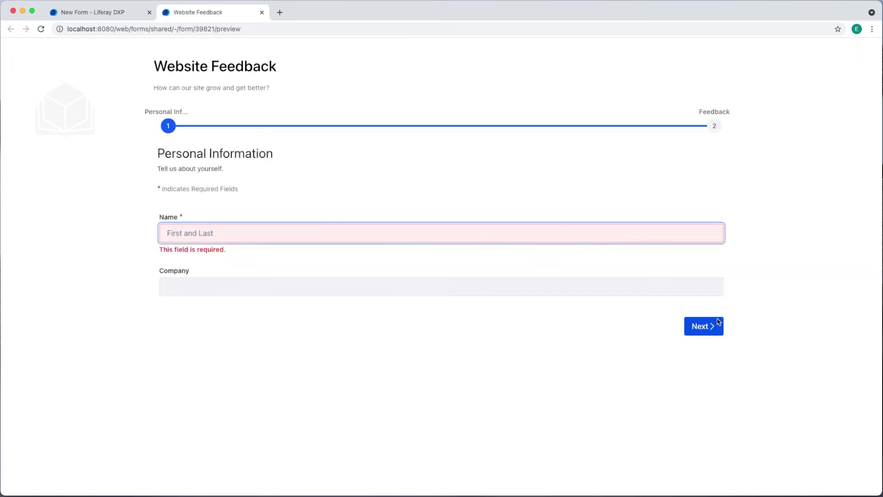
left_click(322, 228)
type("Test Test")
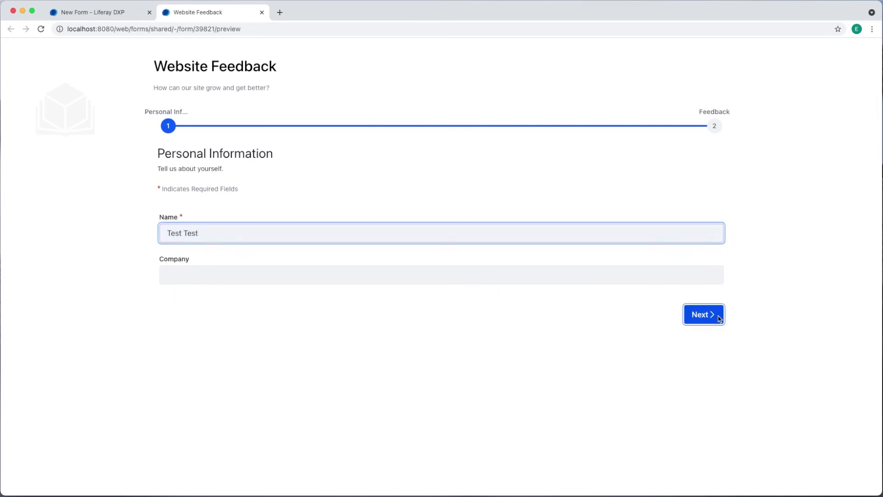
left_click(721, 319)
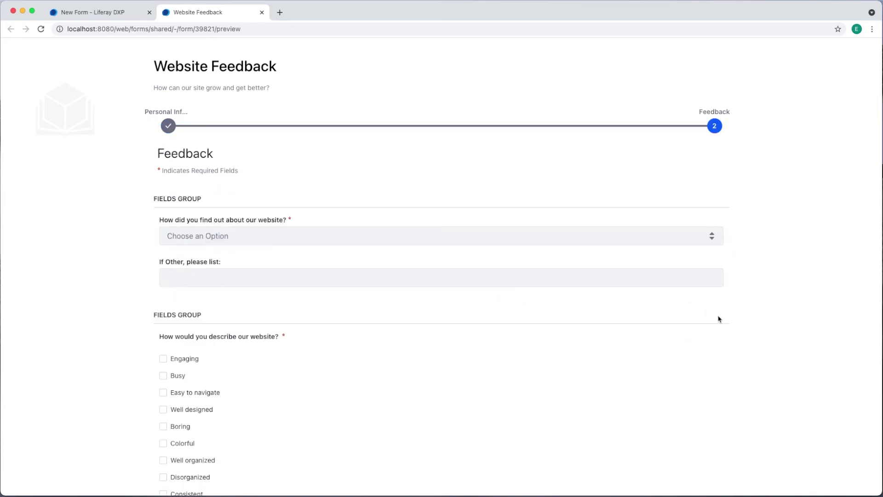
scroll(318, 297, "down", 5)
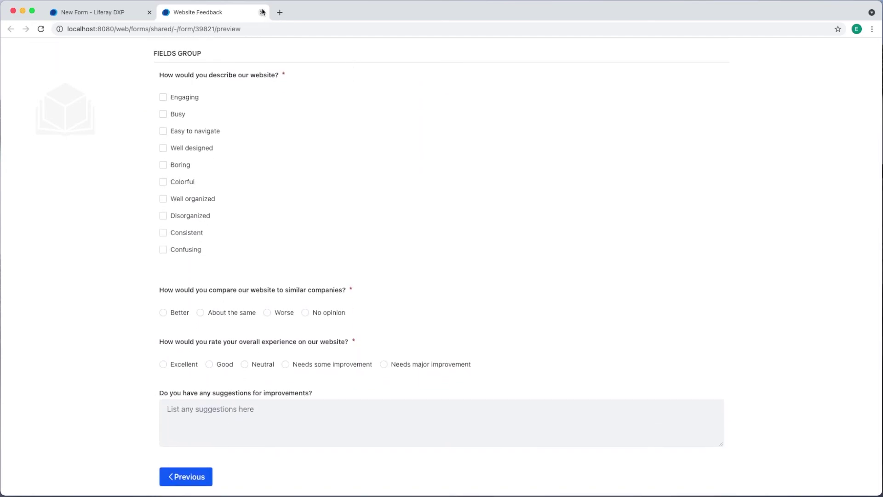
left_click(262, 13)
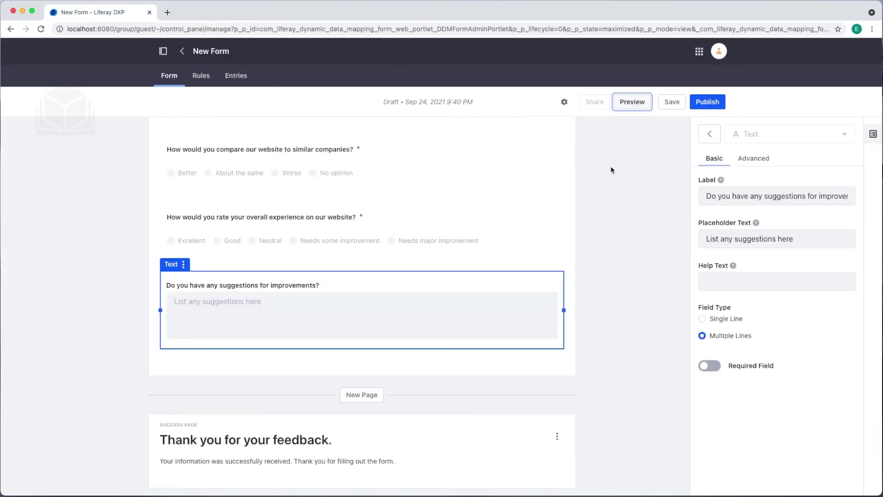
scroll(612, 193, "down", 5)
Publish the Website Feedback form and view its live first page from the success notification
left_click(705, 104)
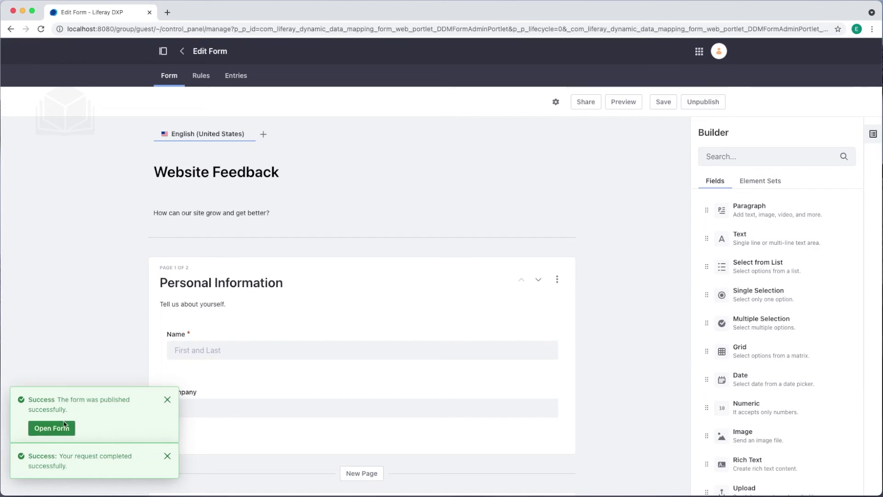
left_click(52, 428)
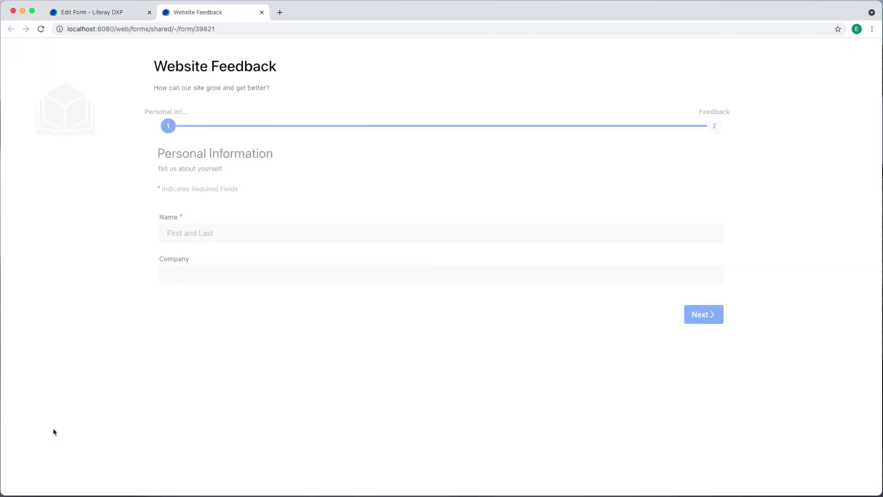